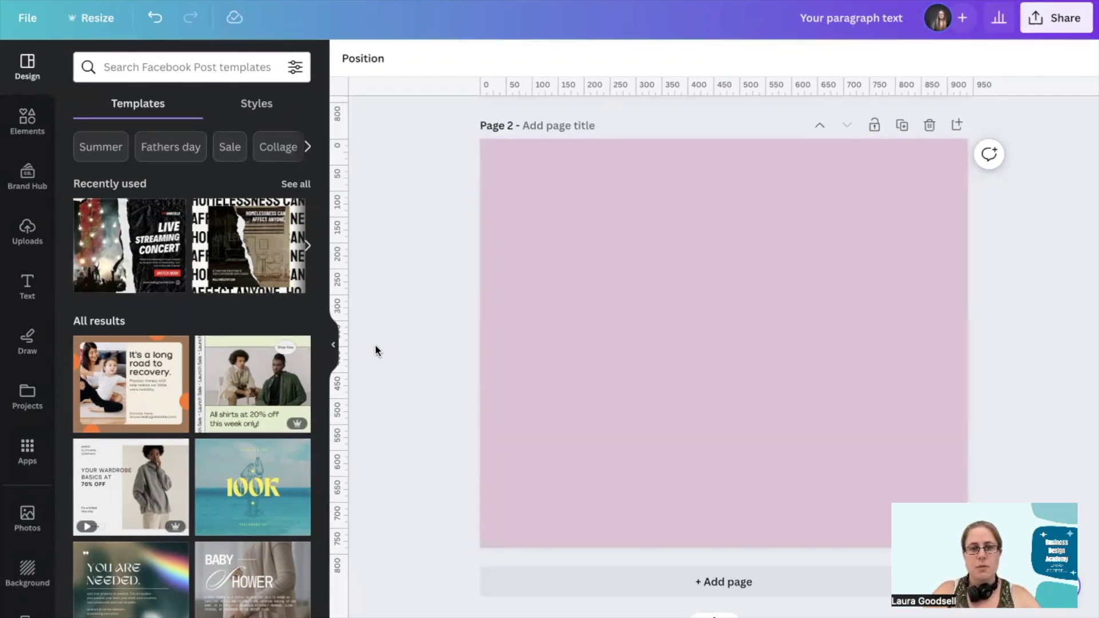
Step: Add a text box reading 'bda' and enlarge it on the page
{"action": "key", "text": "t"}
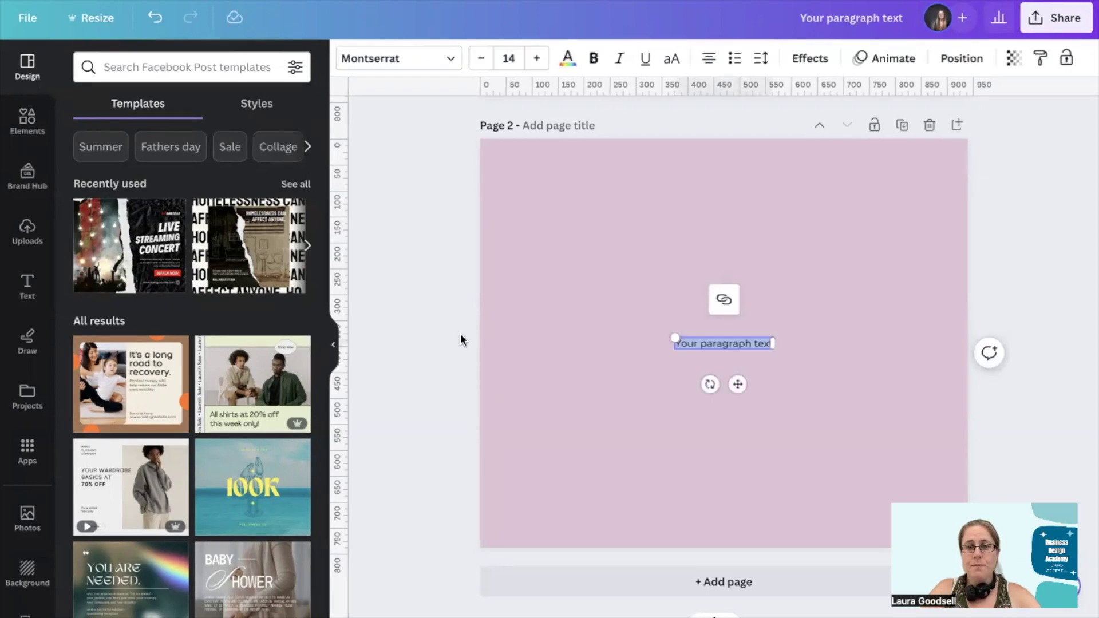
{"action": "left_click_drag", "start_coordinate": [676, 337], "coordinate": [527, 258]}
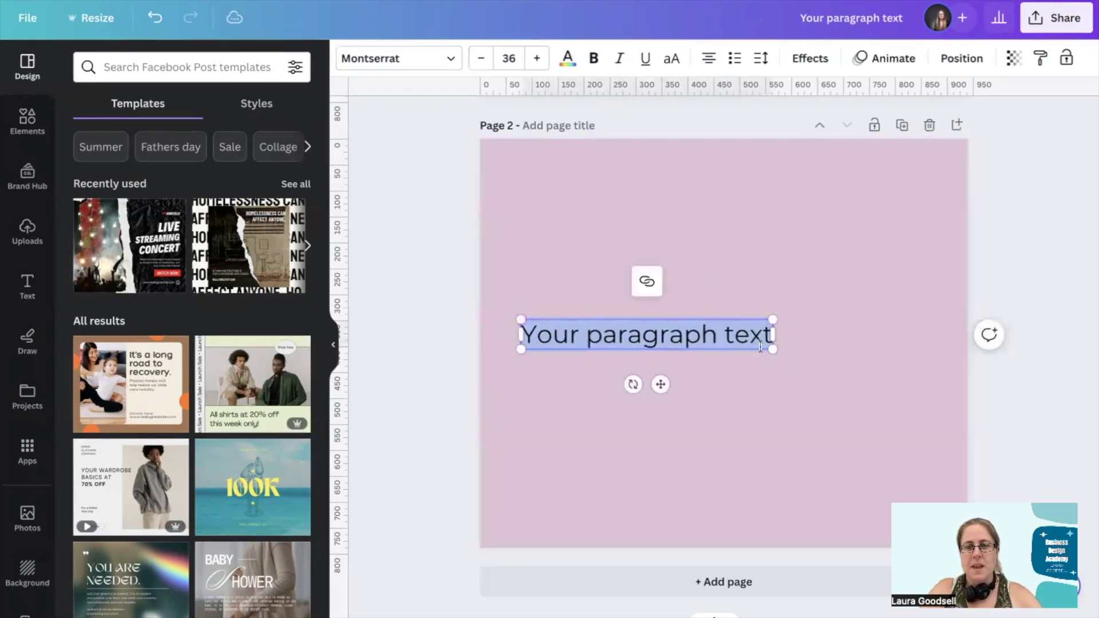
{"action": "left_click_drag", "start_coordinate": [776, 352], "coordinate": [896, 413]}
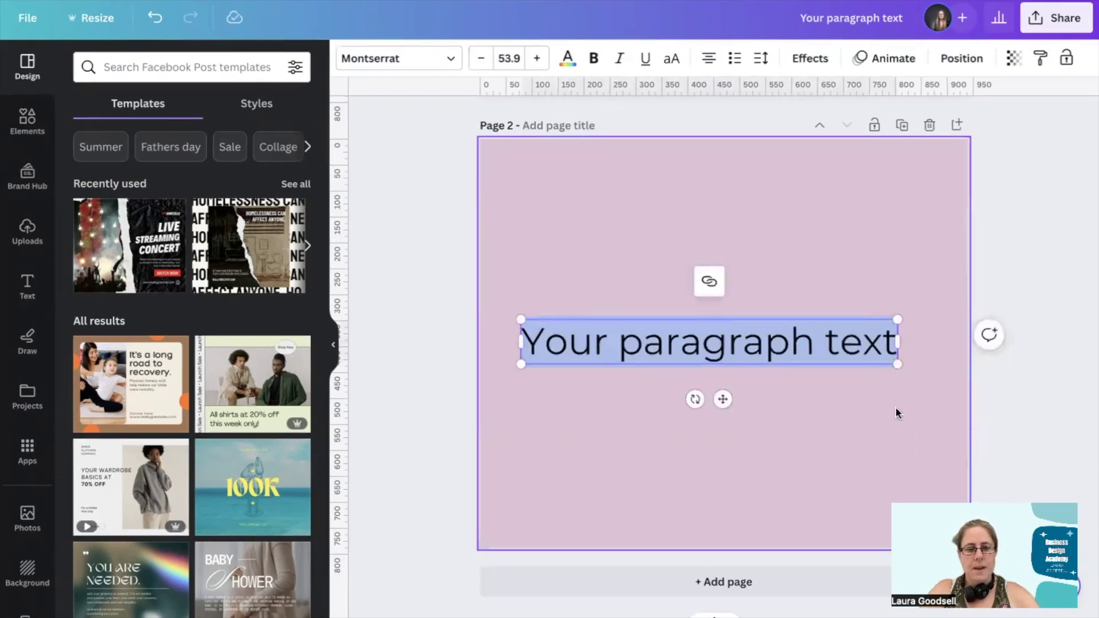
{"action": "type", "text": "bda"}
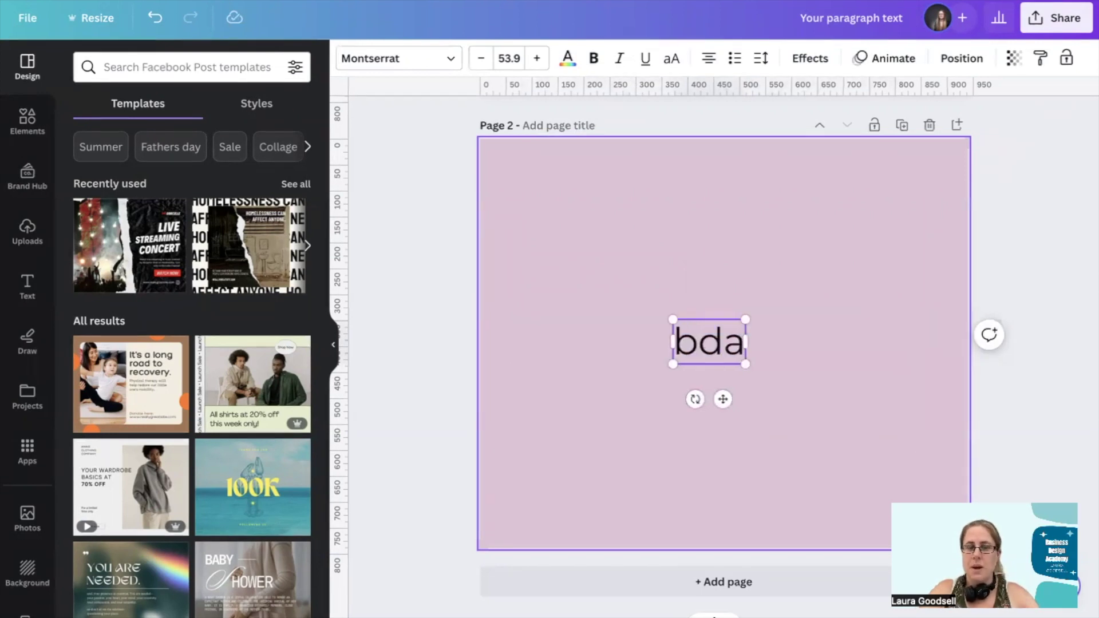
{"action": "left_click", "coordinate": [498, 338]}
Step: Make the lettering uppercase 'BDA' and scale it across the page width
{"action": "left_click", "coordinate": [724, 350]}
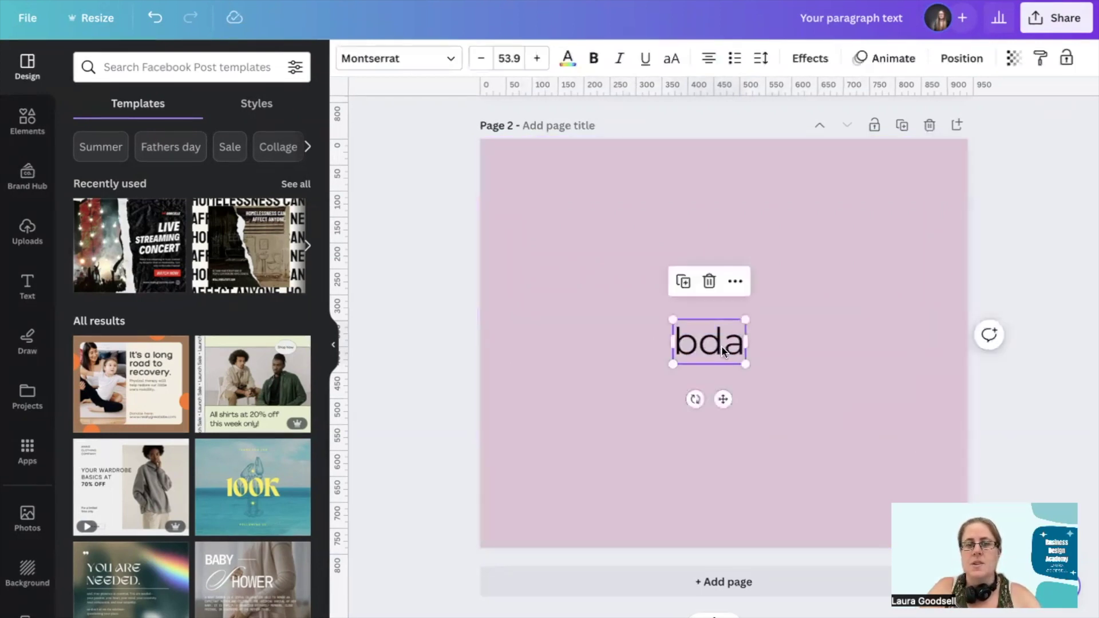
{"action": "left_click", "coordinate": [671, 58]}
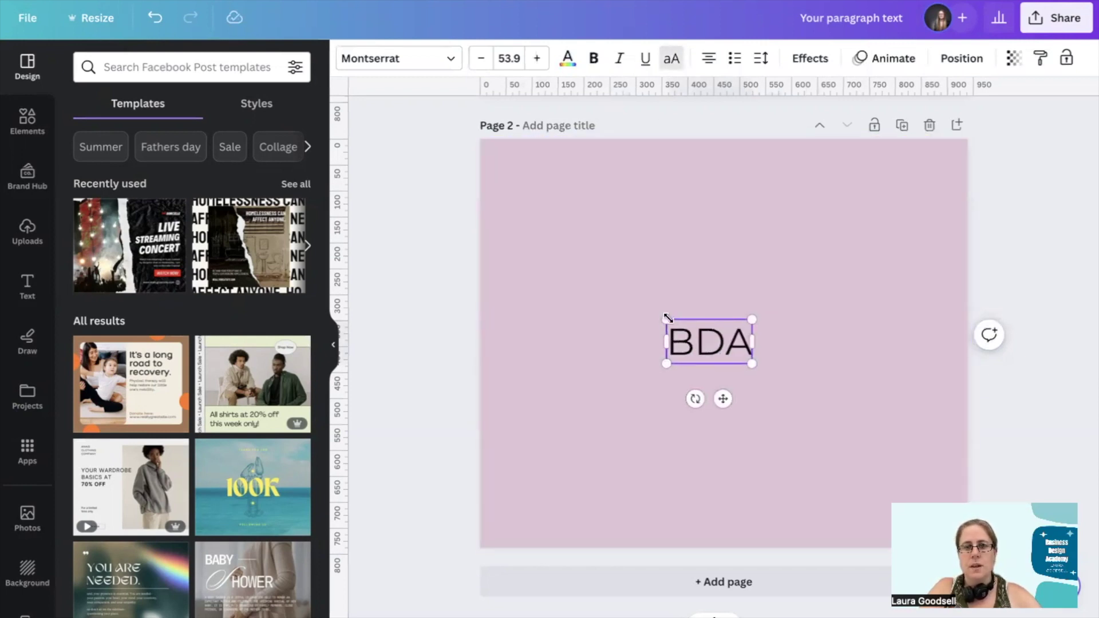
{"action": "left_click_drag", "start_coordinate": [667, 319], "coordinate": [532, 228]}
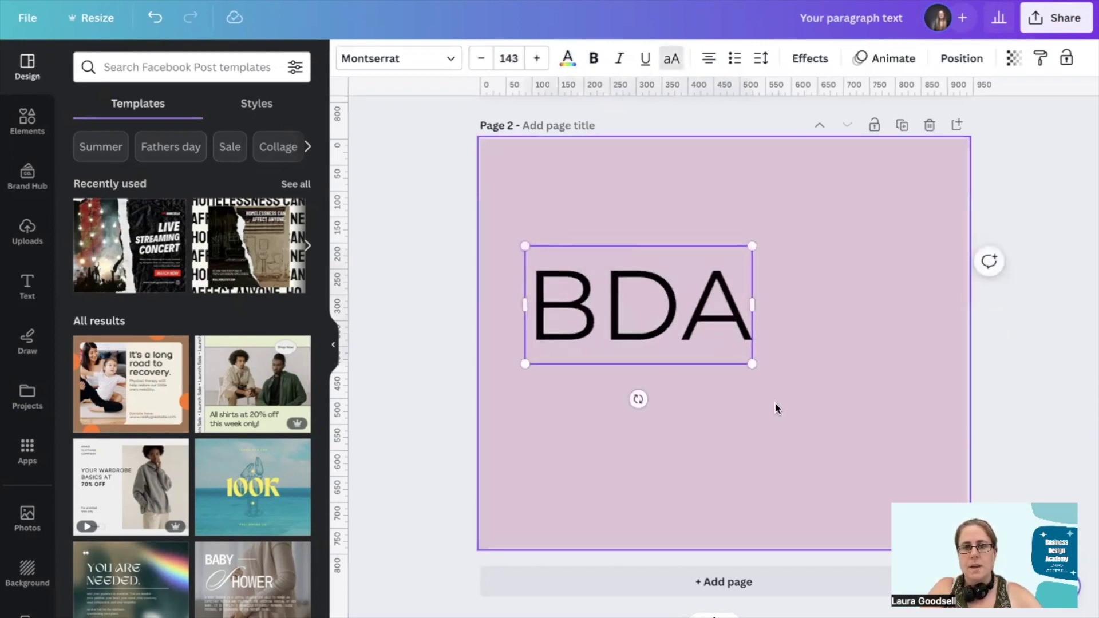
{"action": "left_click_drag", "start_coordinate": [753, 363], "coordinate": [905, 435]}
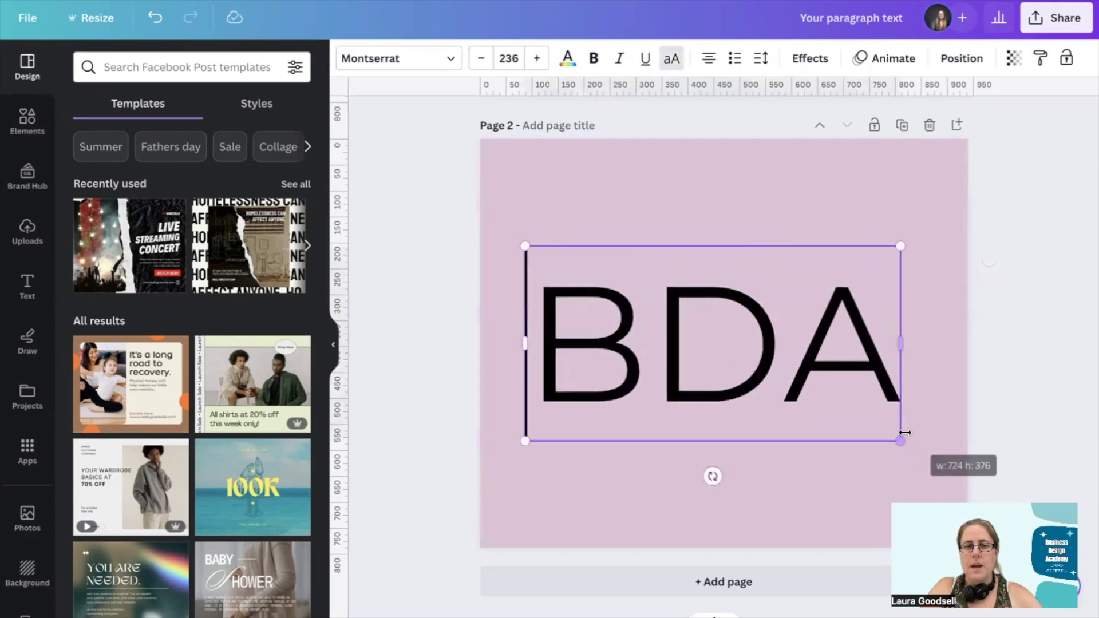
{"action": "left_click", "coordinate": [407, 289]}
{"action": "left_click", "coordinate": [700, 348]}
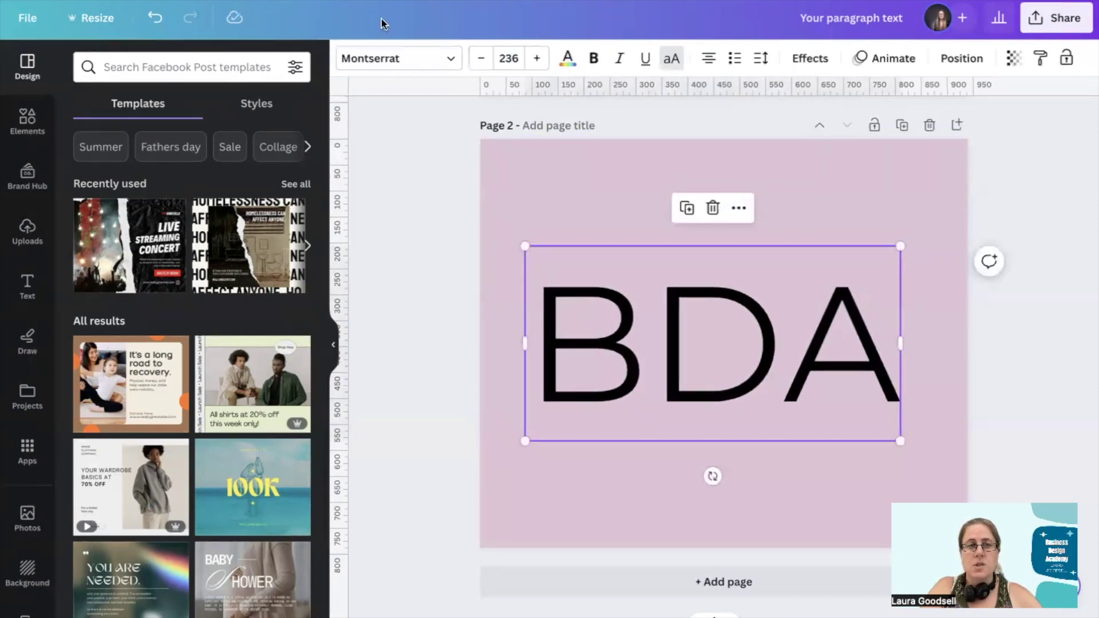
Step: Set the BDA lettering in Anton, after trying Montserrat Extra-Bold, and enlarge it
{"action": "left_click", "coordinate": [398, 60]}
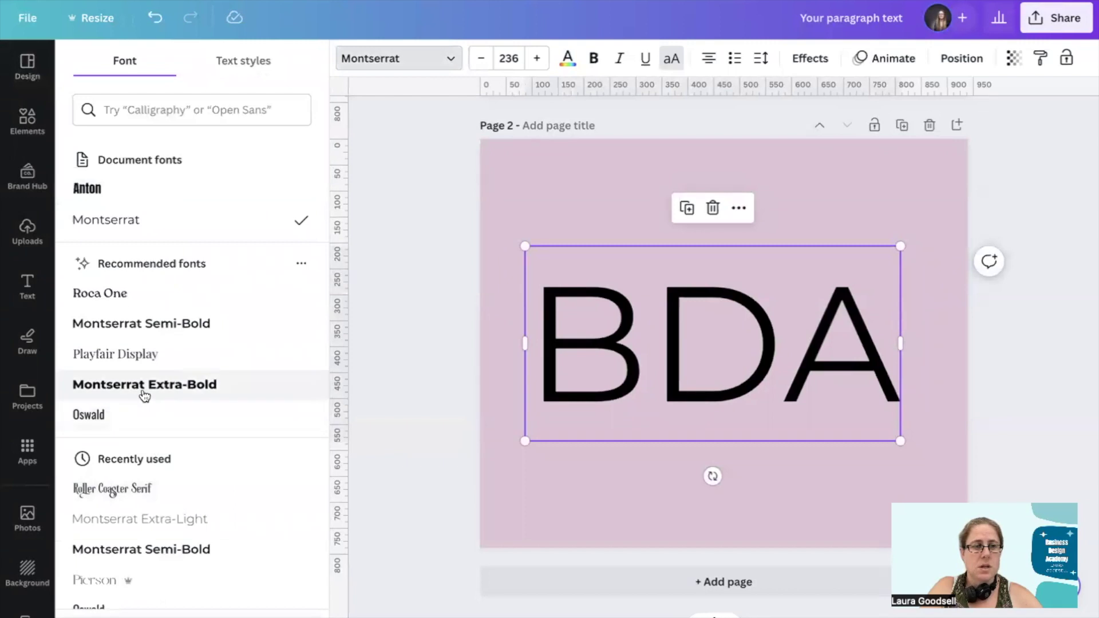
{"action": "left_click", "coordinate": [144, 392]}
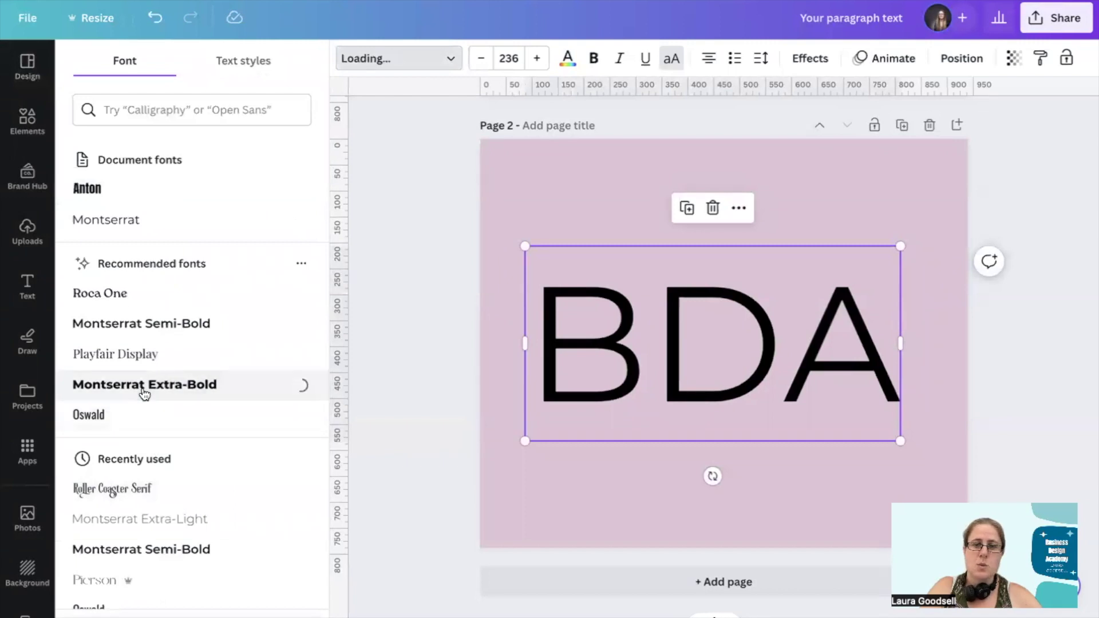
{"action": "scroll", "coordinate": [157, 538], "scroll_direction": "down", "scroll_amount": 2}
{"action": "left_click", "coordinate": [157, 541]}
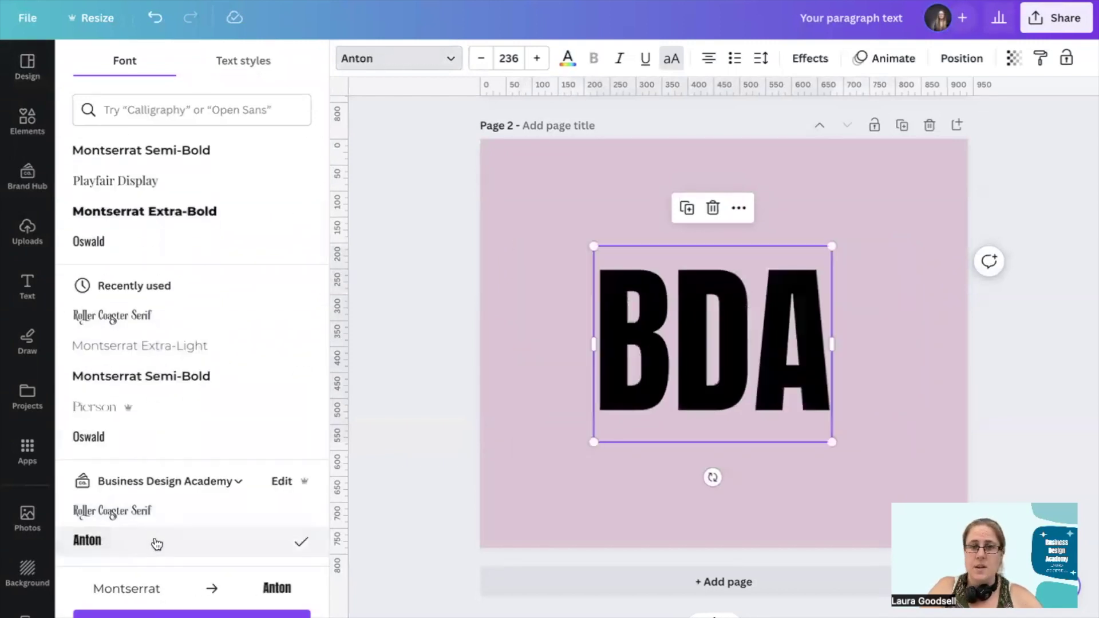
{"action": "left_click_drag", "start_coordinate": [591, 245], "coordinate": [531, 195]}
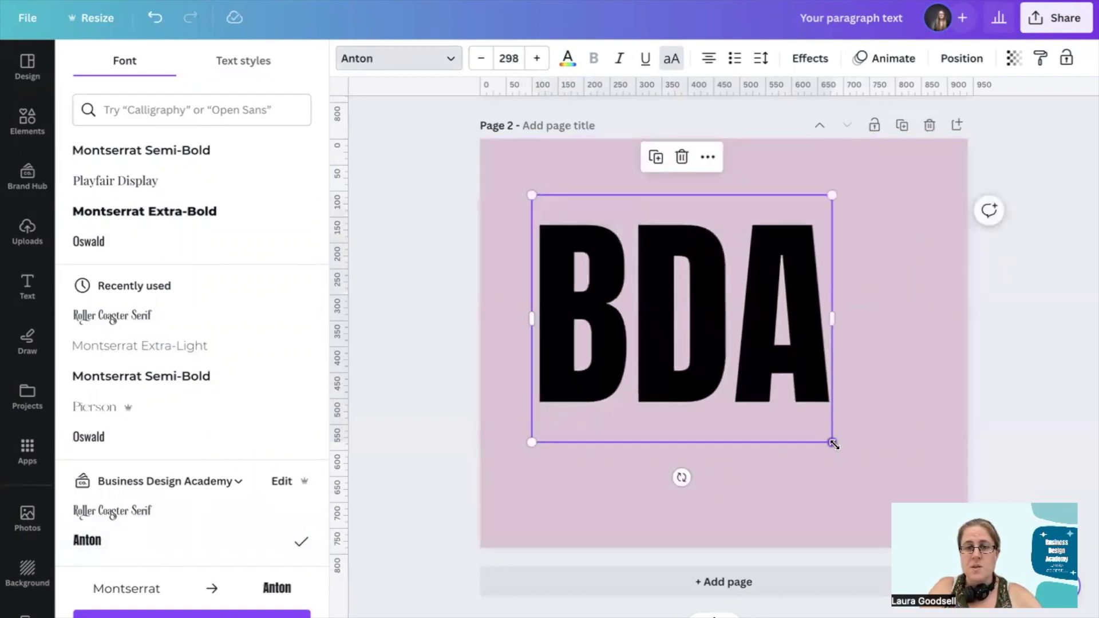
{"action": "left_click_drag", "start_coordinate": [832, 444], "coordinate": [859, 468]}
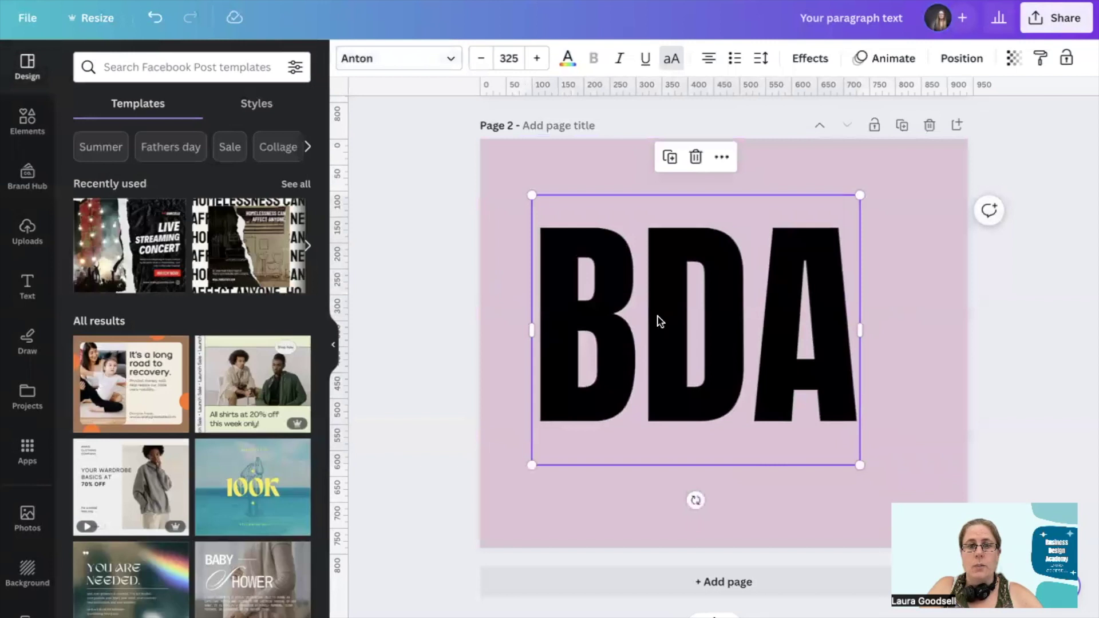
Step: Colour the BDA letters dark blue and deselect to review
{"action": "left_click", "coordinate": [568, 60]}
{"action": "left_click", "coordinate": [254, 273]}
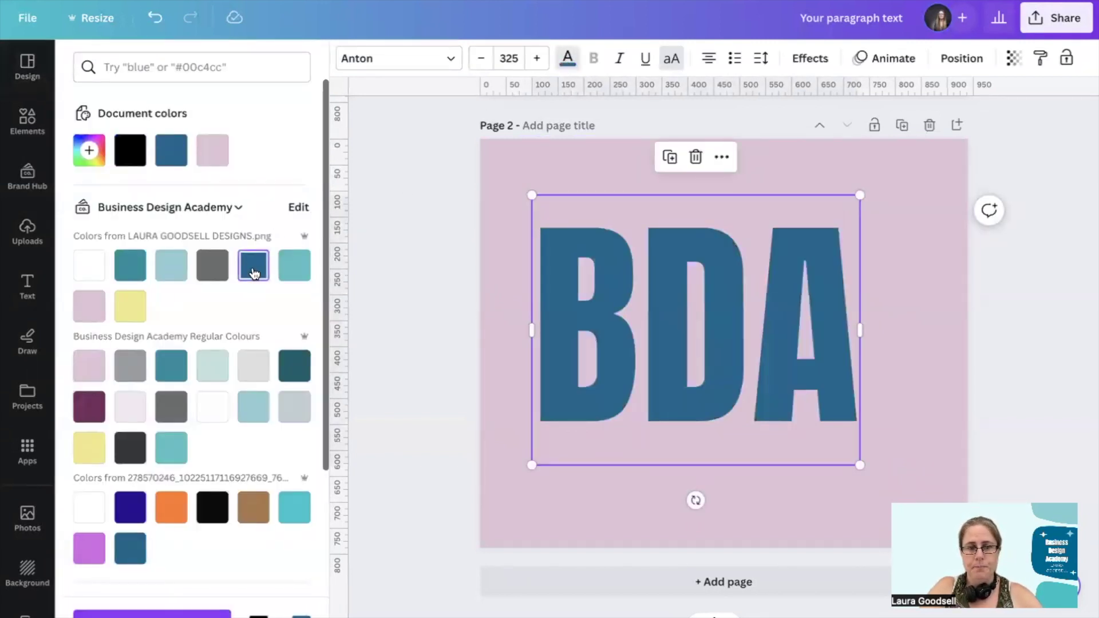
{"action": "left_click", "coordinate": [397, 406]}
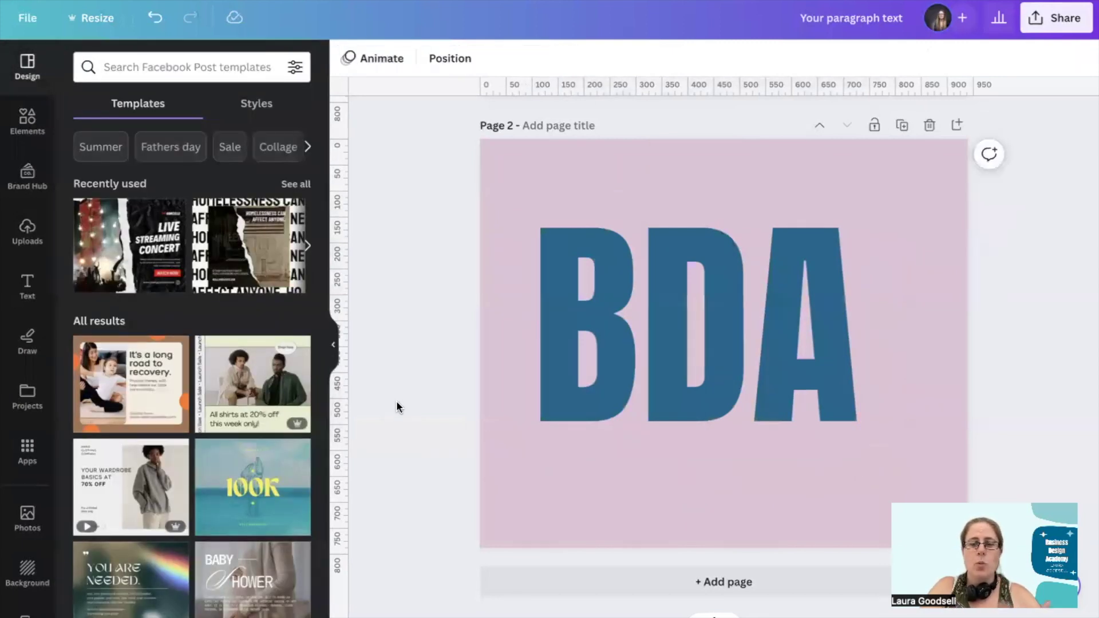
Step: Search the Elements library for 'swirl' and filter to Graphics results
{"action": "left_click", "coordinate": [26, 120]}
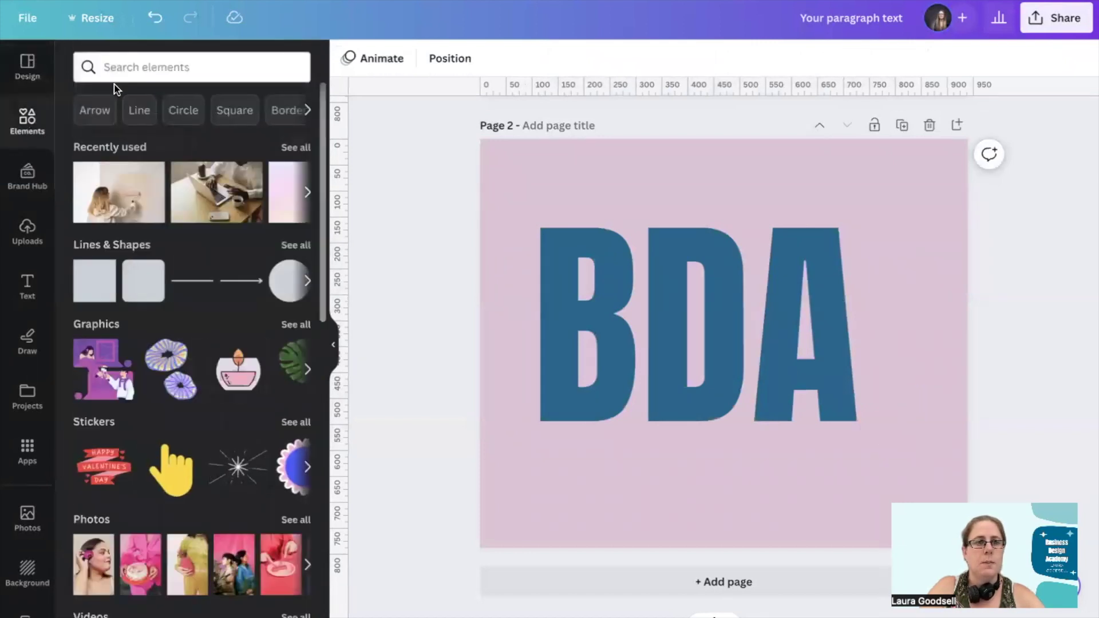
{"action": "left_click", "coordinate": [116, 69]}
{"action": "type", "text": "swirl"}
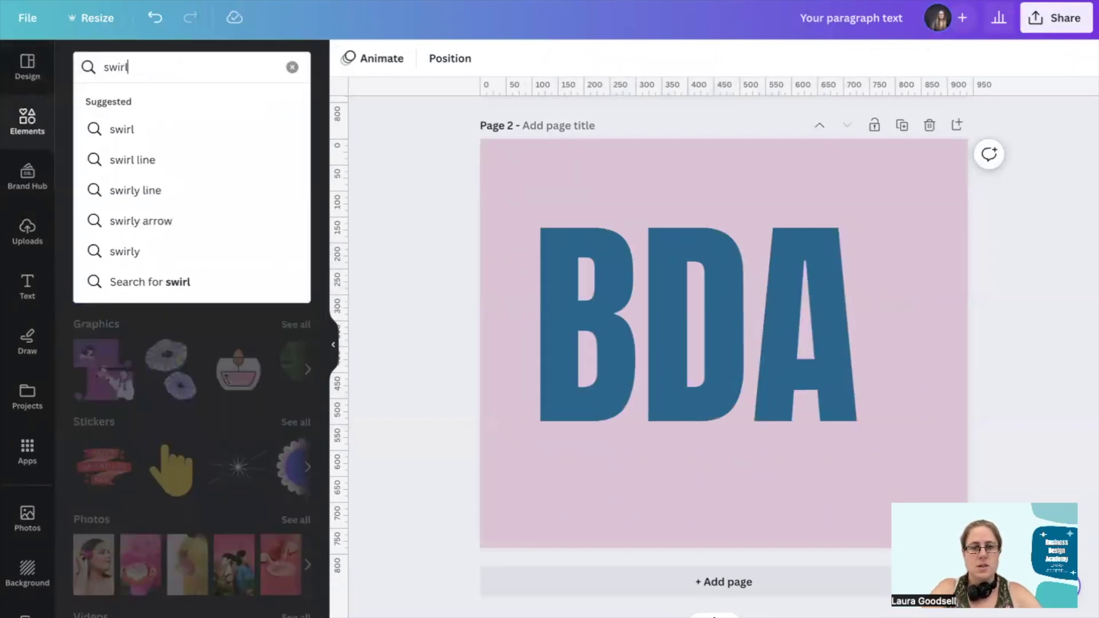
{"action": "key", "text": "Return"}
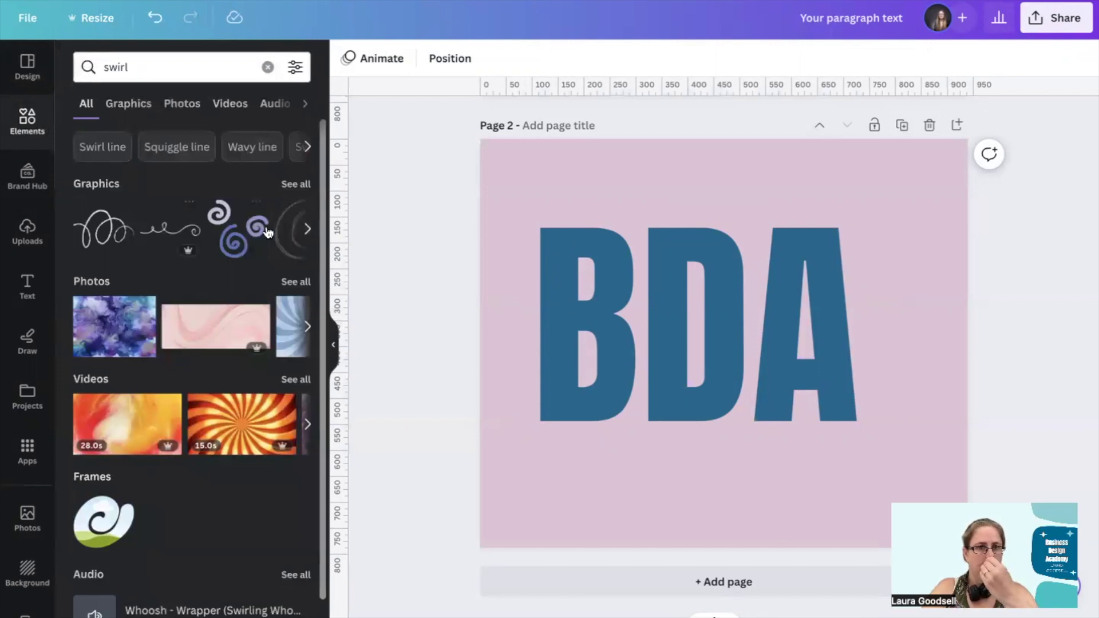
{"action": "left_click", "coordinate": [296, 184]}
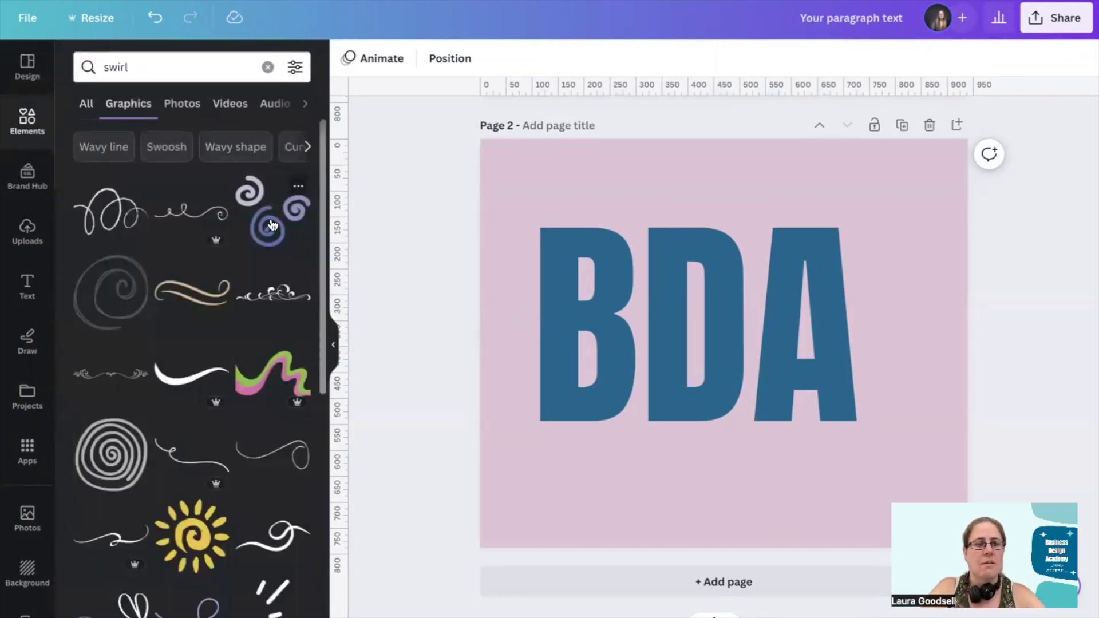
{"action": "scroll", "coordinate": [262, 275], "scroll_direction": "down", "scroll_amount": 2}
{"action": "scroll", "coordinate": [256, 327], "scroll_direction": "down", "scroll_amount": 2}
{"action": "scroll", "coordinate": [250, 368], "scroll_direction": "down", "scroll_amount": 1}
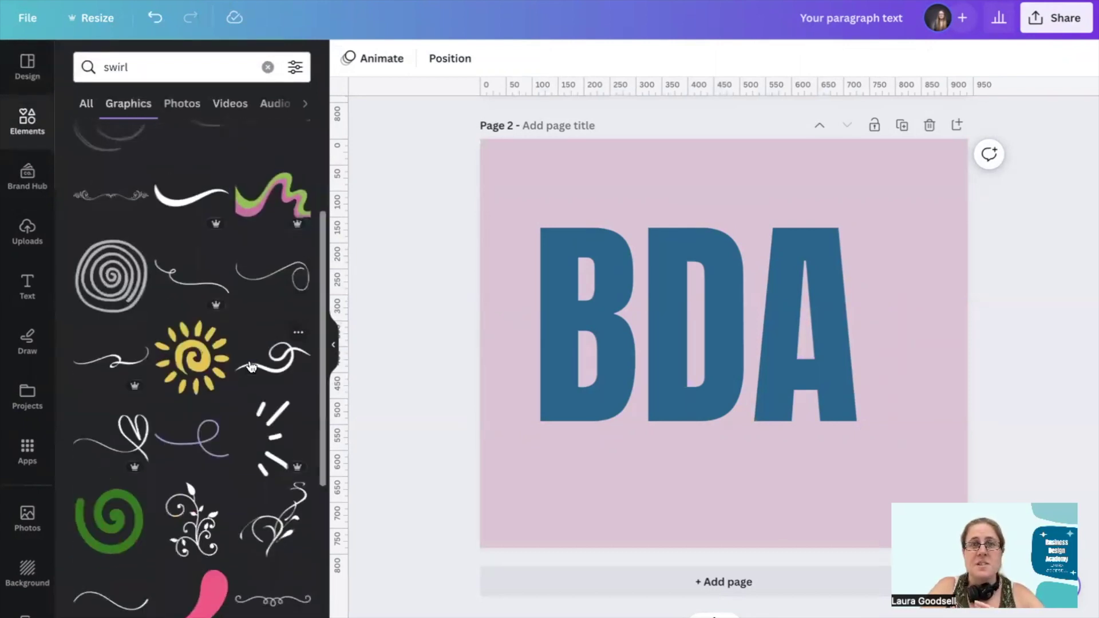
{"action": "scroll", "coordinate": [249, 367], "scroll_direction": "up", "scroll_amount": 2}
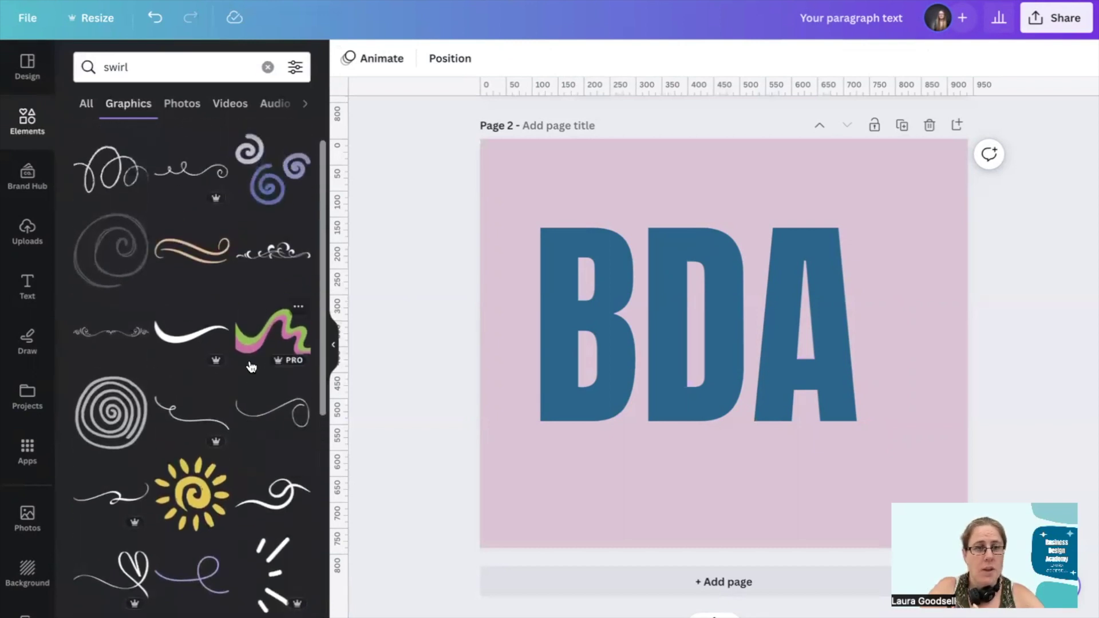
{"action": "mouse_move", "coordinate": [191, 199]}
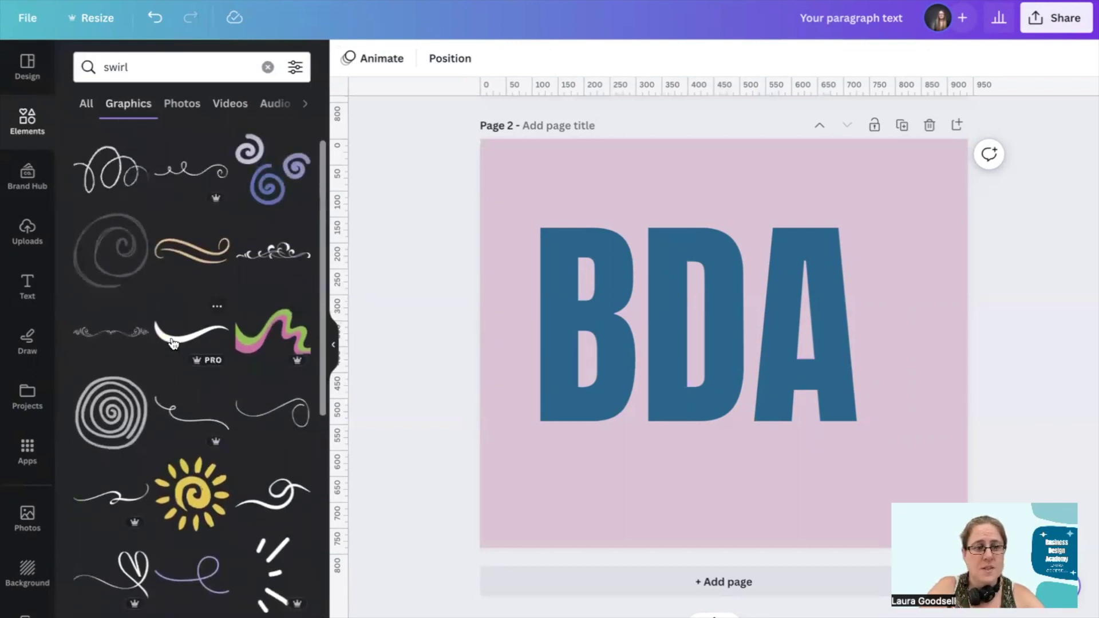
{"action": "scroll", "coordinate": [170, 343], "scroll_direction": "down", "scroll_amount": 3}
{"action": "scroll", "coordinate": [171, 344], "scroll_direction": "down", "scroll_amount": 3}
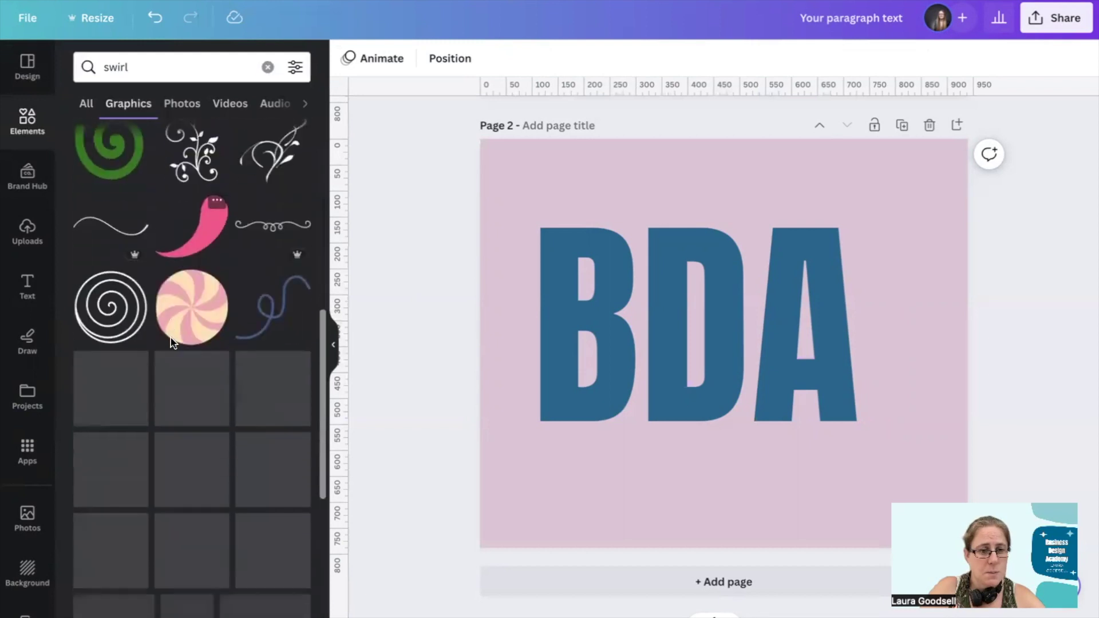
{"action": "scroll", "coordinate": [171, 344], "scroll_direction": "down", "scroll_amount": 1}
{"action": "scroll", "coordinate": [171, 344], "scroll_direction": "down", "scroll_amount": 3}
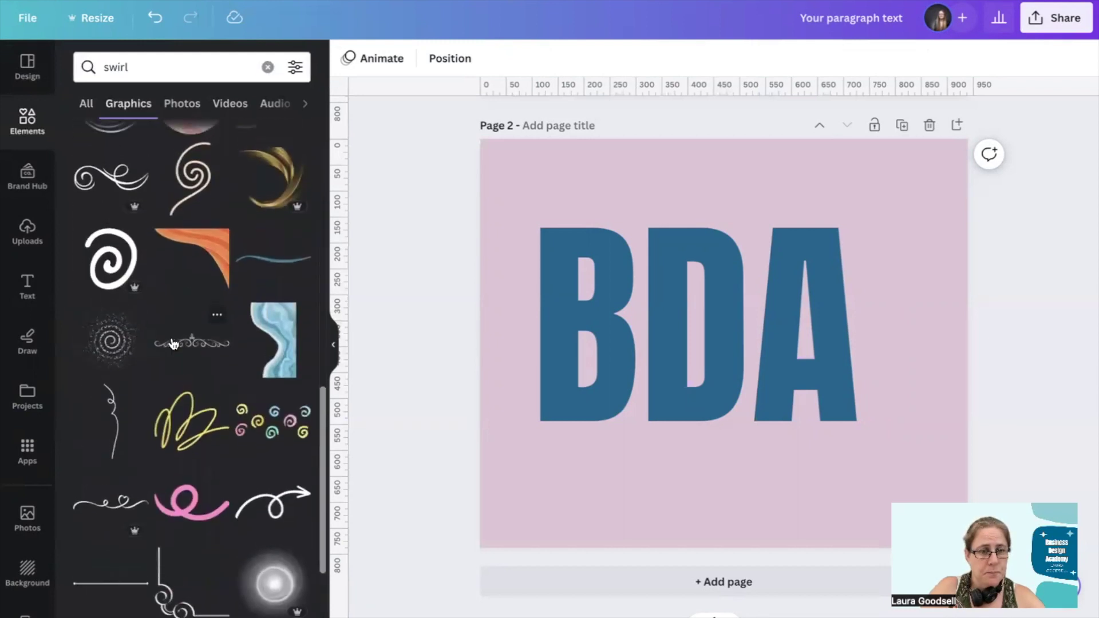
{"action": "scroll", "coordinate": [171, 343], "scroll_direction": "up", "scroll_amount": 5}
{"action": "scroll", "coordinate": [170, 342], "scroll_direction": "up", "scroll_amount": 5}
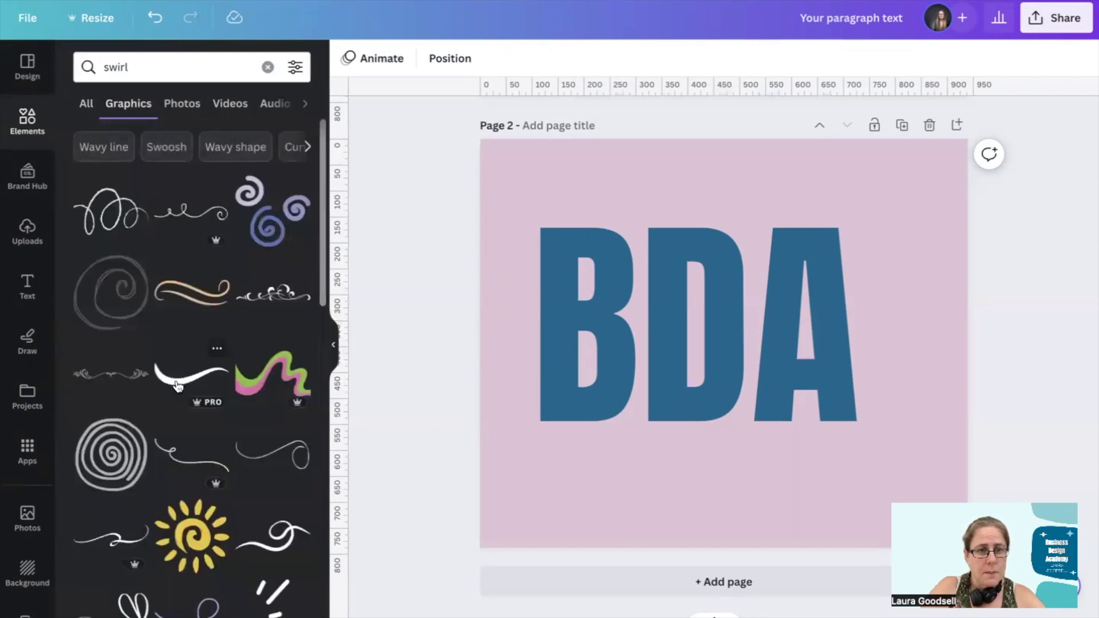
Step: Add the swoosh graphic, enlarge it and place it under the D and A
{"action": "left_click", "coordinate": [178, 388]}
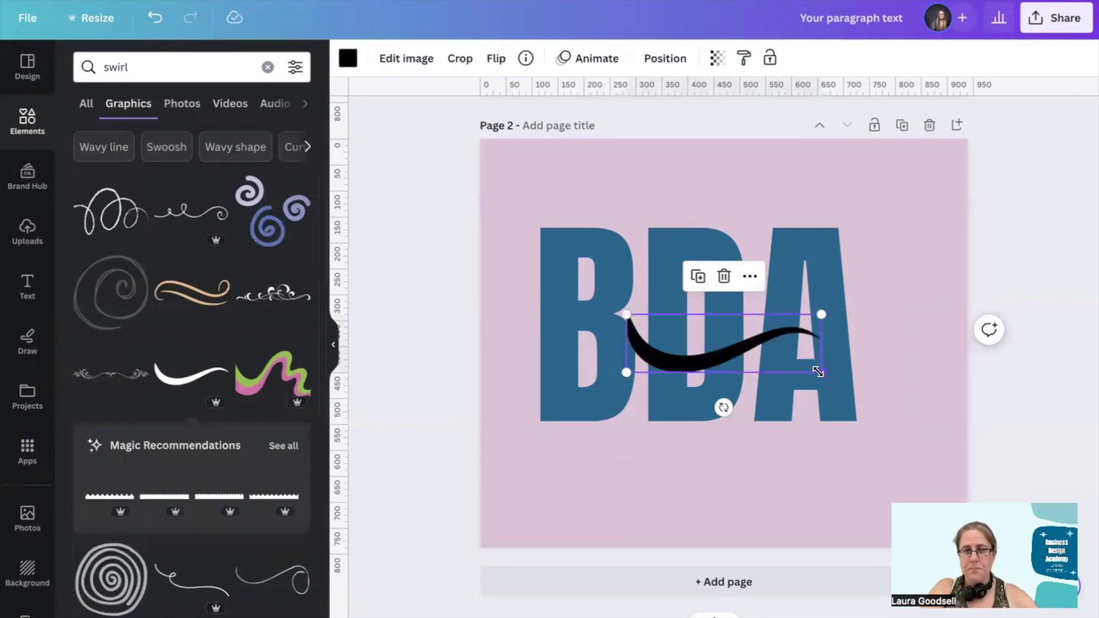
{"action": "left_click_drag", "start_coordinate": [821, 373], "coordinate": [942, 406]}
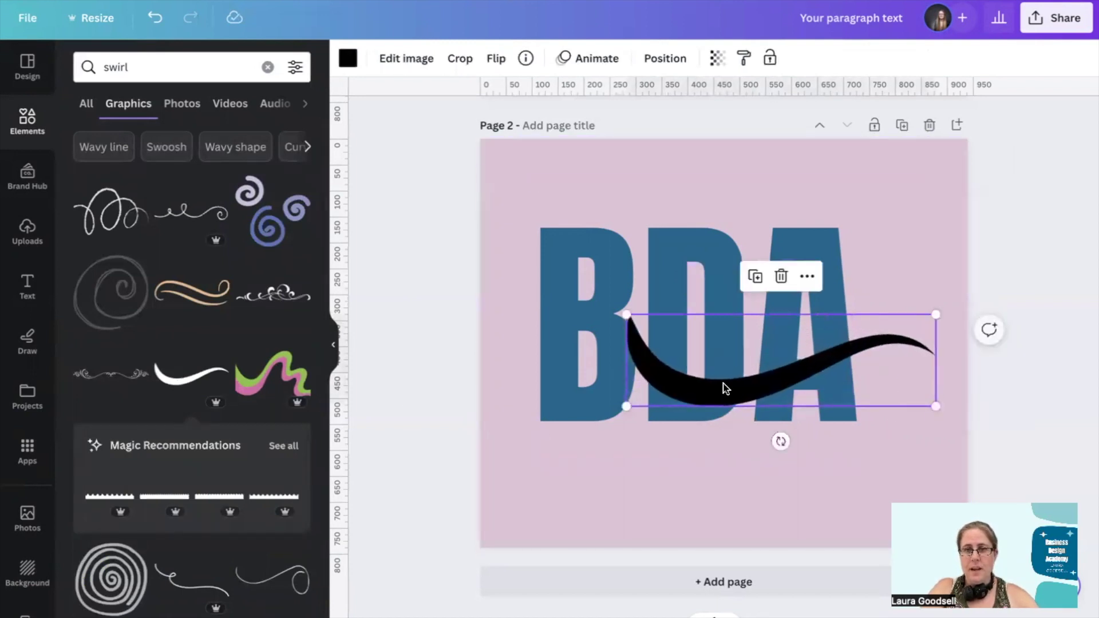
{"action": "left_click_drag", "start_coordinate": [704, 385], "coordinate": [720, 396]}
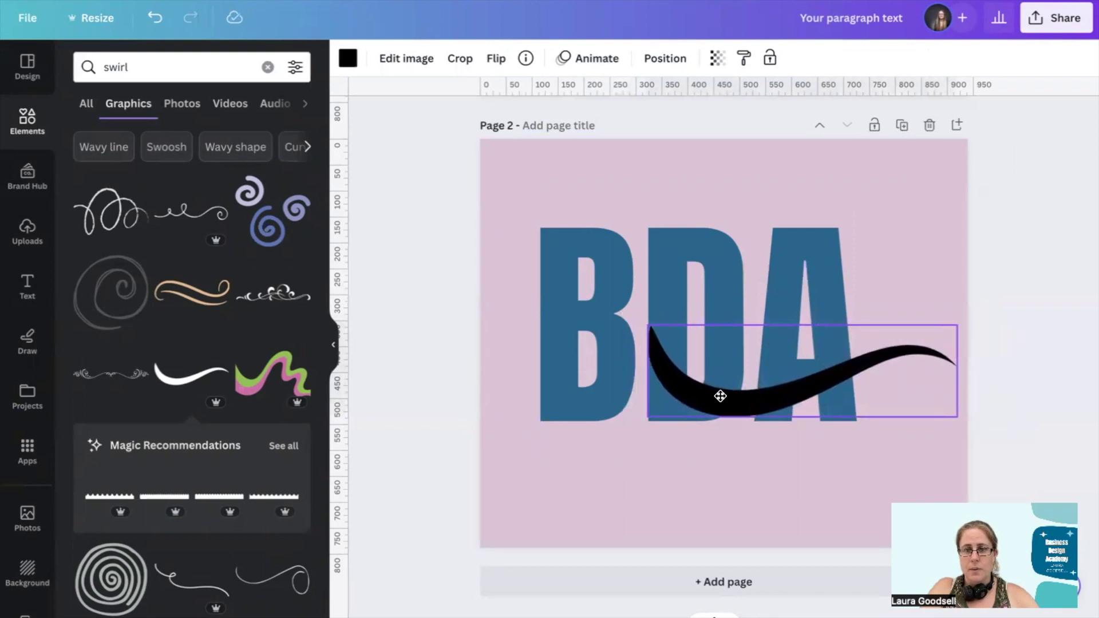
{"action": "left_click_drag", "start_coordinate": [719, 394], "coordinate": [721, 400]}
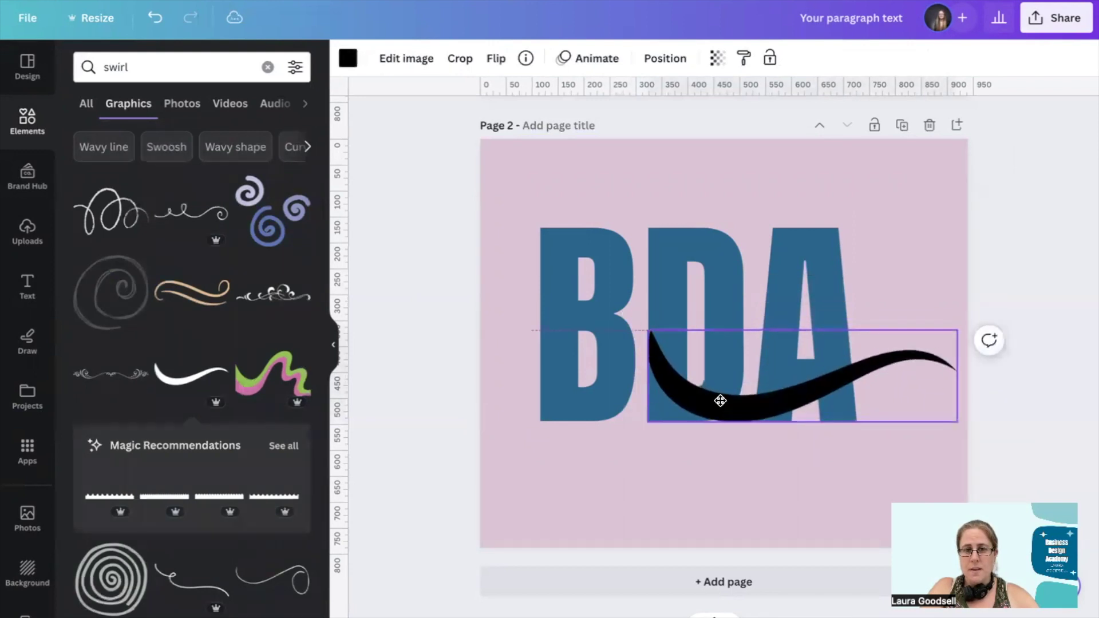
{"action": "left_click", "coordinate": [692, 447]}
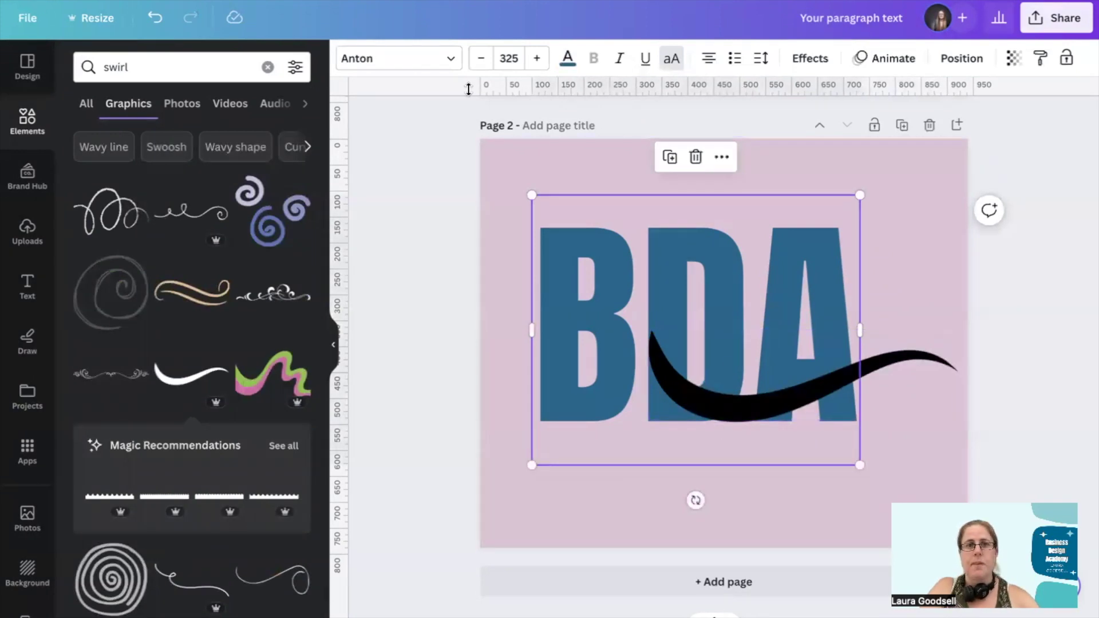
Step: Recolour the black swoosh to the lettering's dark blue
{"action": "left_click", "coordinate": [567, 59]}
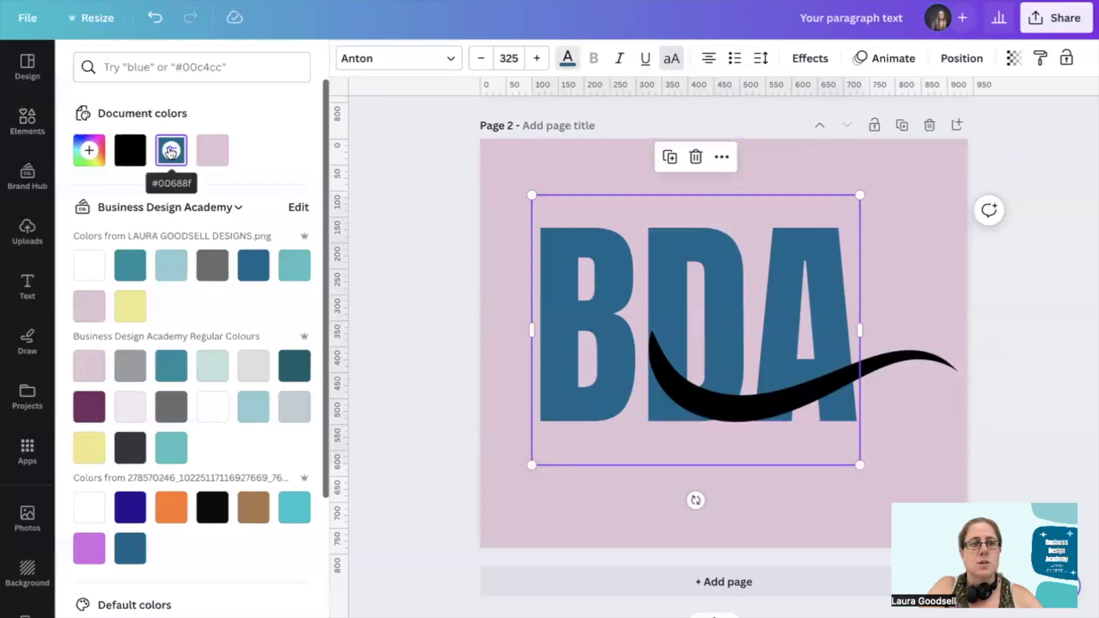
{"action": "left_click", "coordinate": [907, 376]}
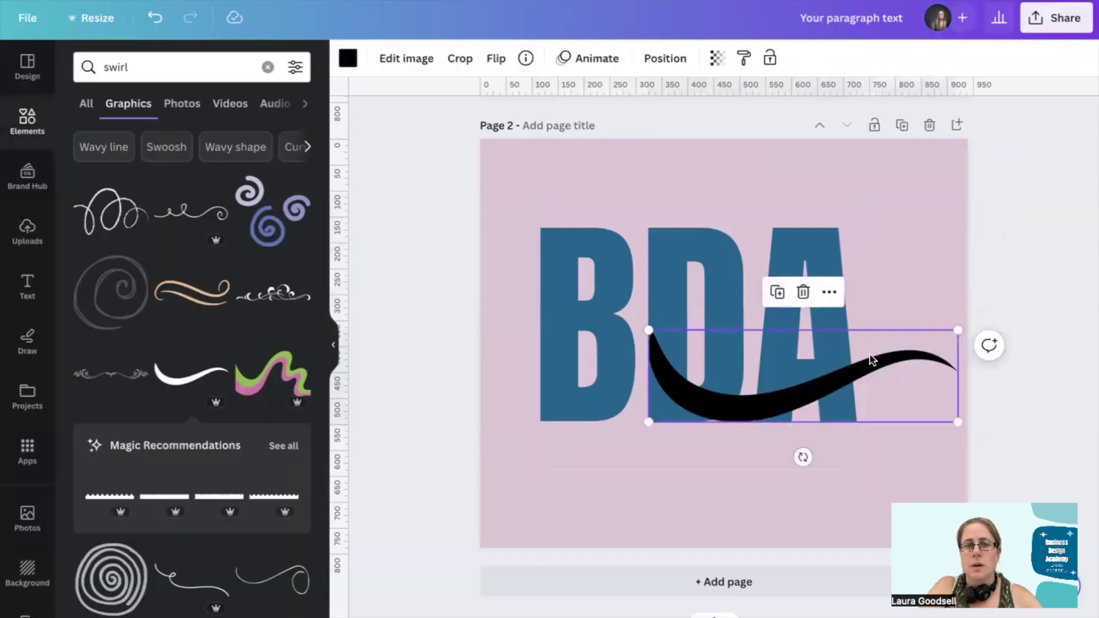
{"action": "left_click", "coordinate": [347, 58]}
{"action": "left_click", "coordinate": [171, 150]}
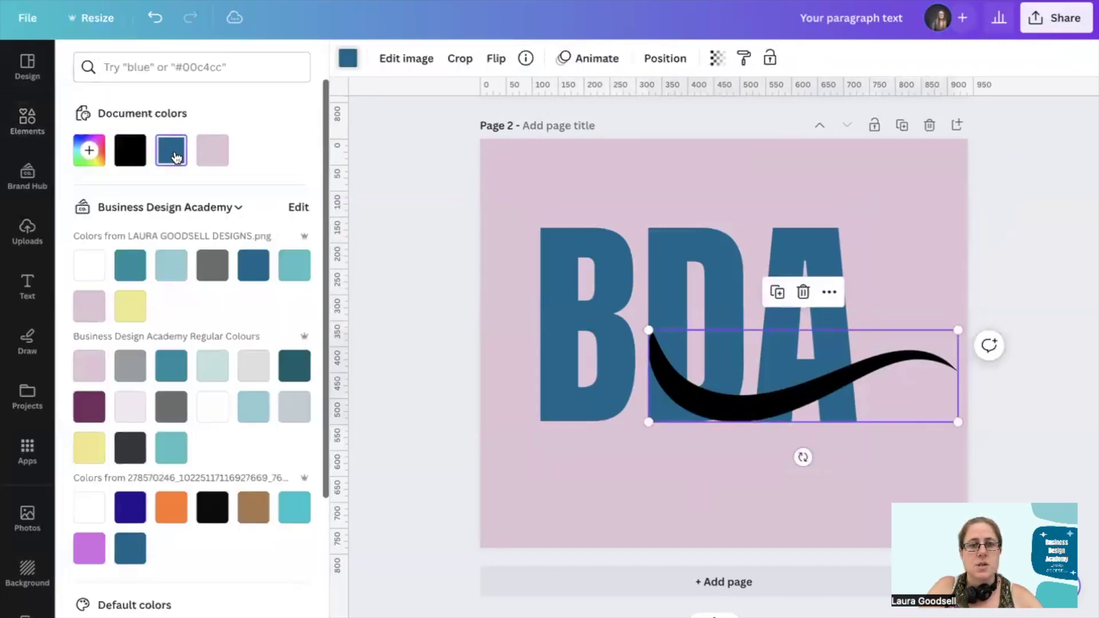
{"action": "left_click", "coordinate": [394, 335]}
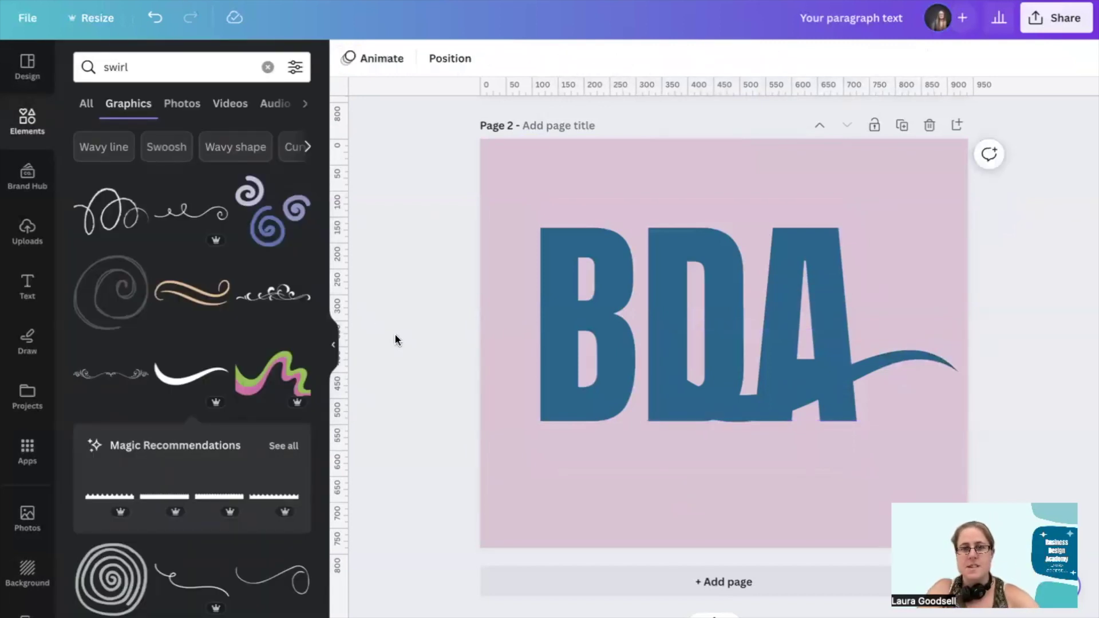
{"action": "left_click", "coordinate": [729, 388]}
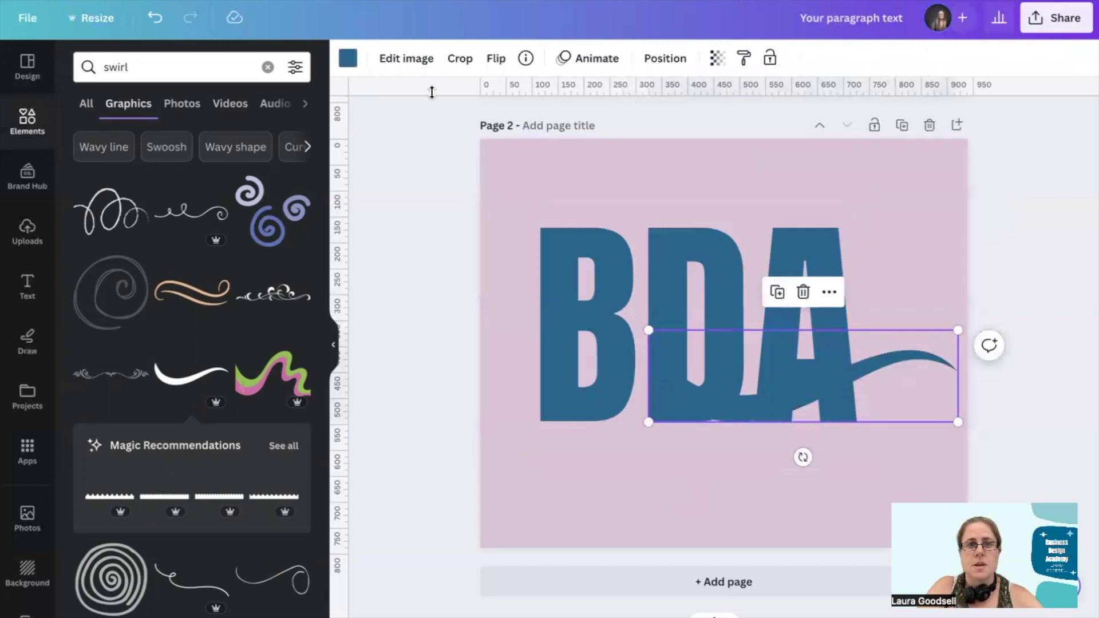
Step: Duplicate the blue swoosh, colour the copy page pink, and shift it slightly
{"action": "left_click", "coordinate": [777, 294]}
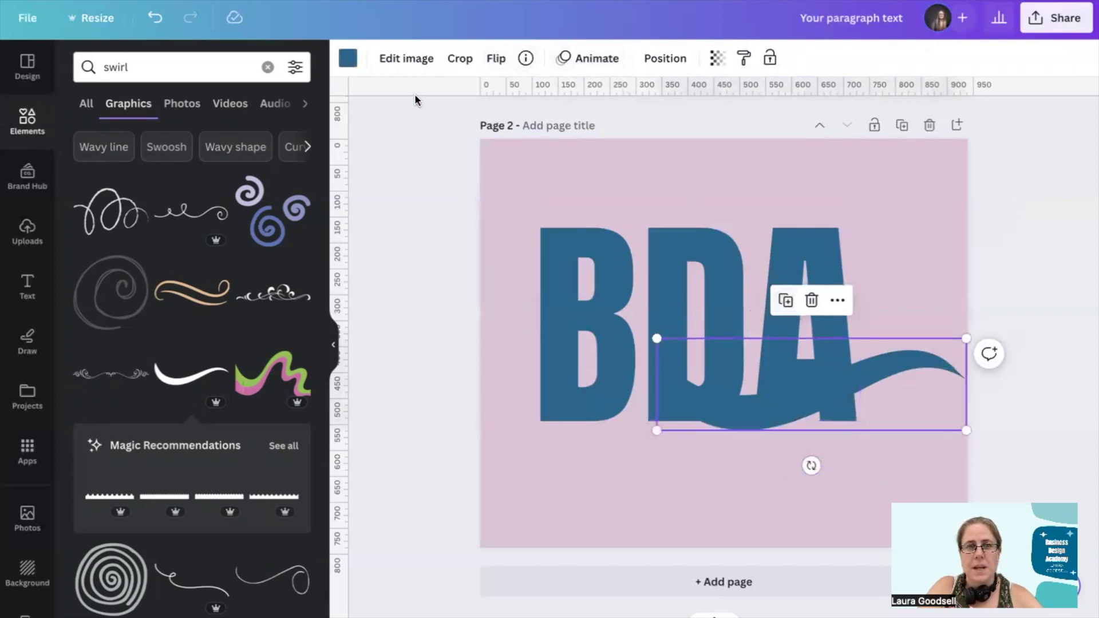
{"action": "left_click", "coordinate": [348, 58]}
{"action": "left_click", "coordinate": [212, 151]}
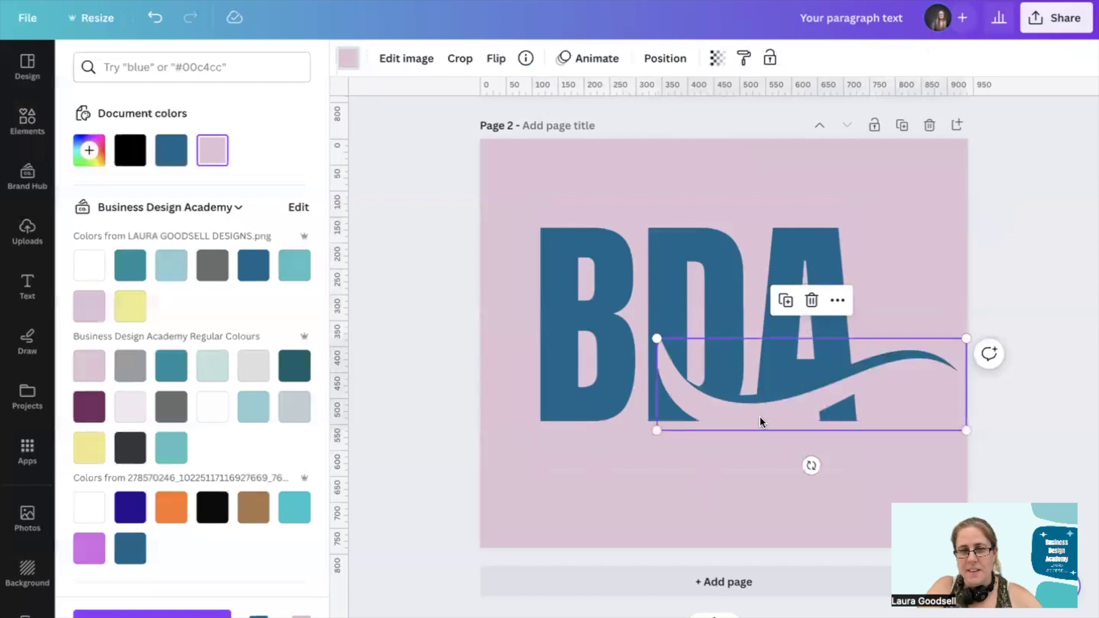
{"action": "left_click_drag", "start_coordinate": [760, 421], "coordinate": [760, 420]}
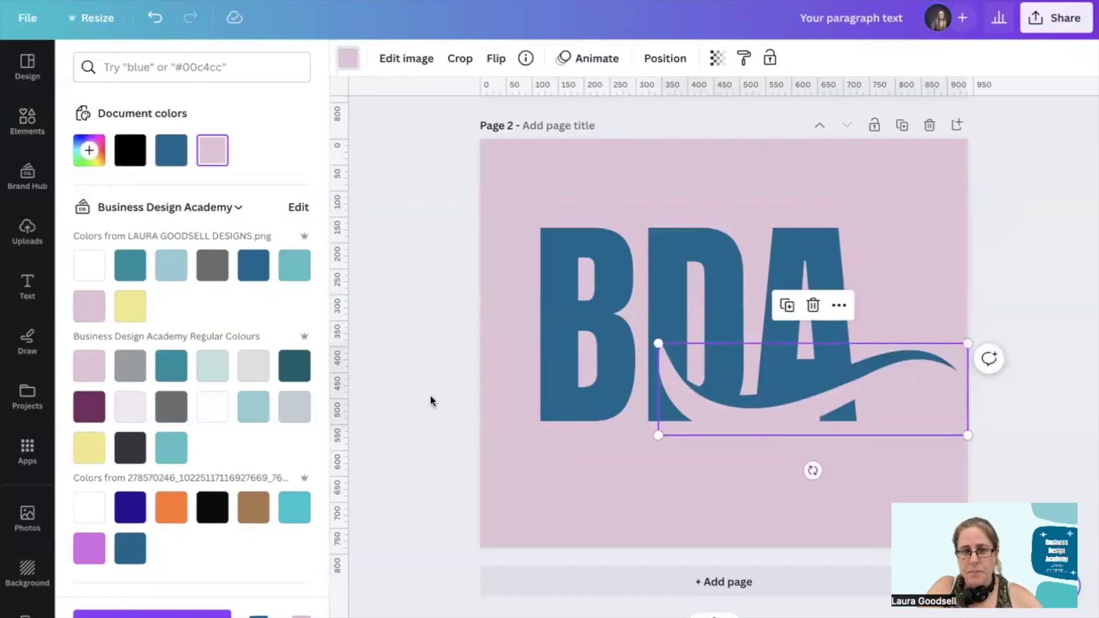
{"action": "left_click", "coordinate": [758, 530]}
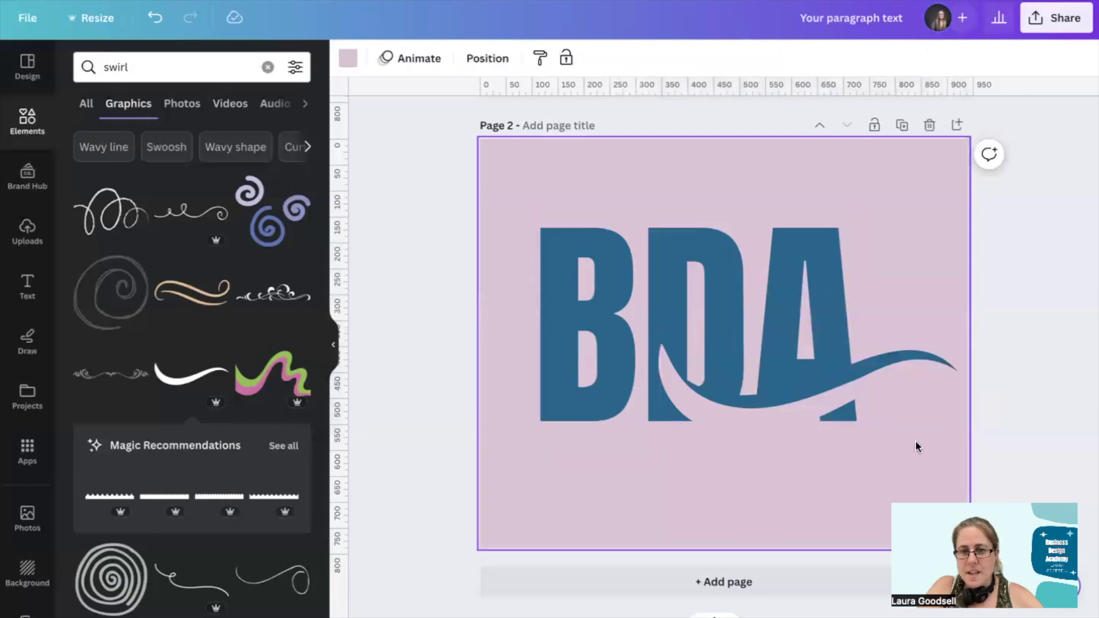
Step: Move both swooshes left together, then nudge the pink copy slightly left
{"action": "left_click_drag", "start_coordinate": [915, 462], "coordinate": [900, 333]}
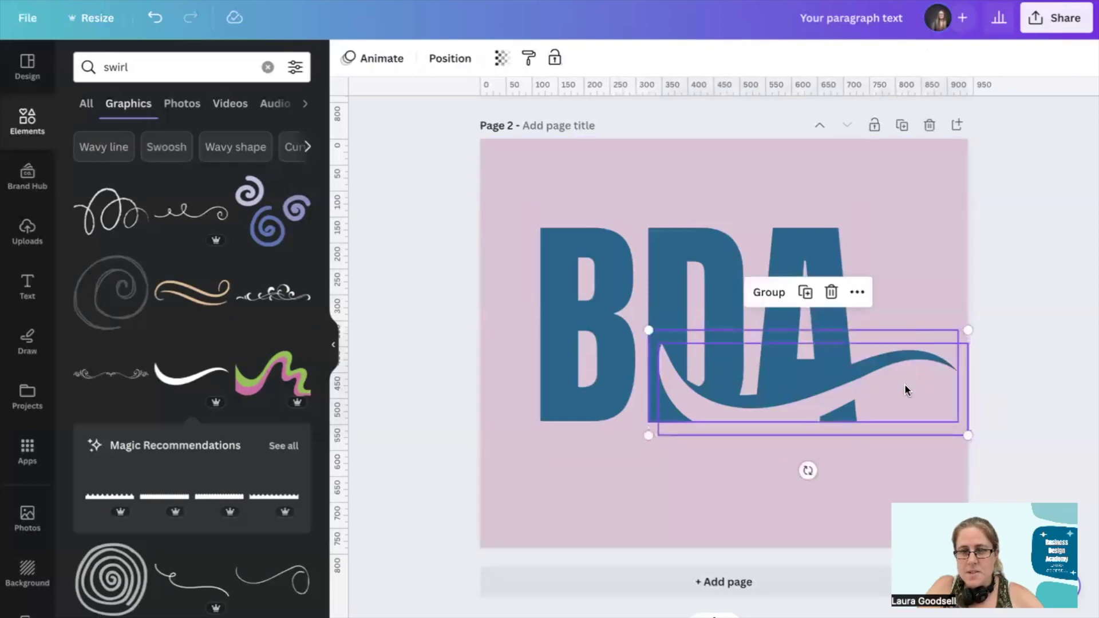
{"action": "left_click_drag", "start_coordinate": [903, 384], "coordinate": [870, 384]}
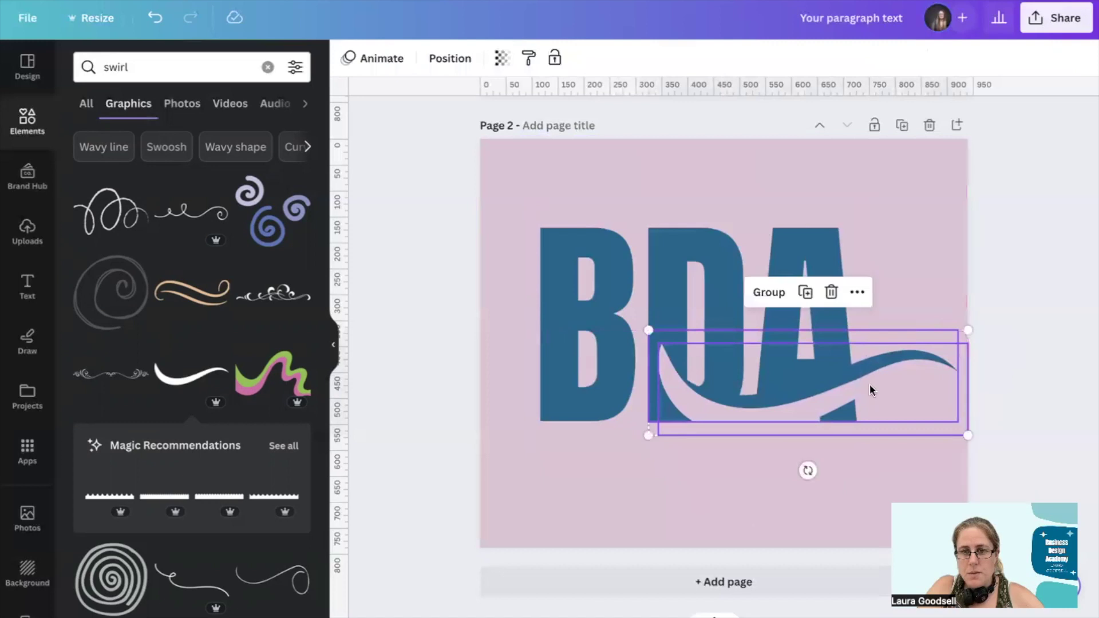
{"action": "left_click", "coordinate": [765, 413]}
{"action": "left_click_drag", "start_coordinate": [766, 418], "coordinate": [759, 413]}
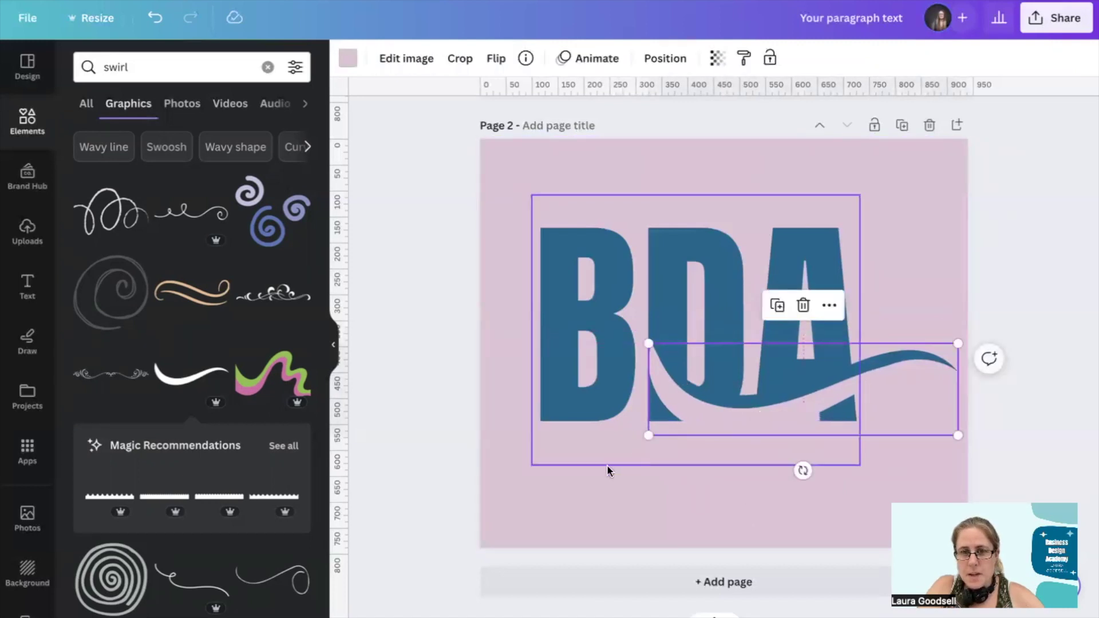
{"action": "left_click", "coordinate": [607, 464]}
{"action": "left_click", "coordinate": [671, 392]}
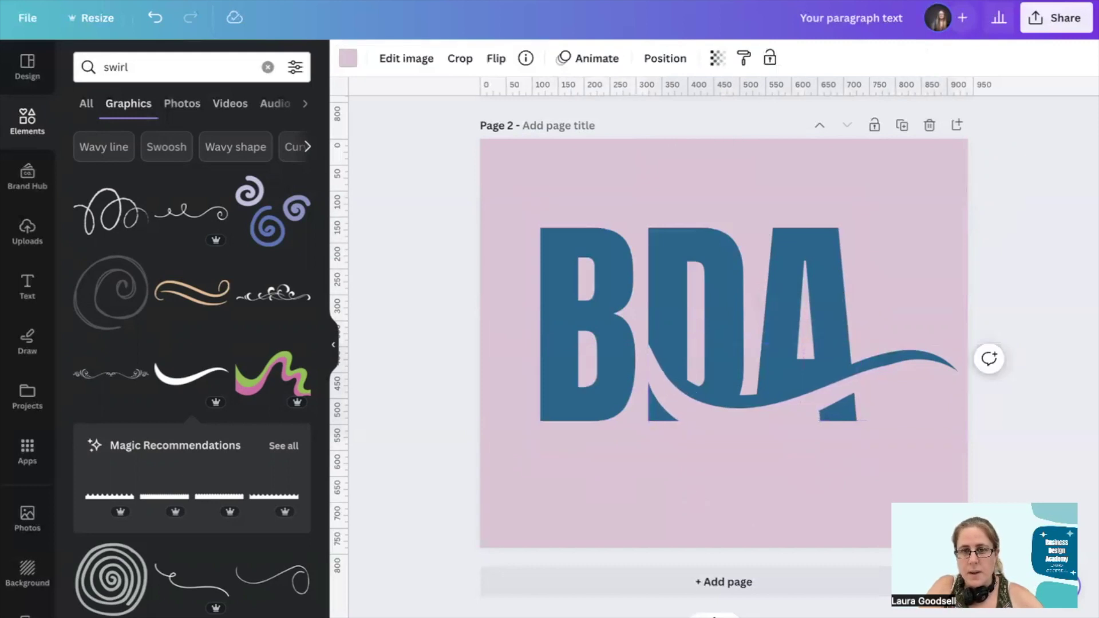
{"action": "left_click", "coordinate": [648, 503]}
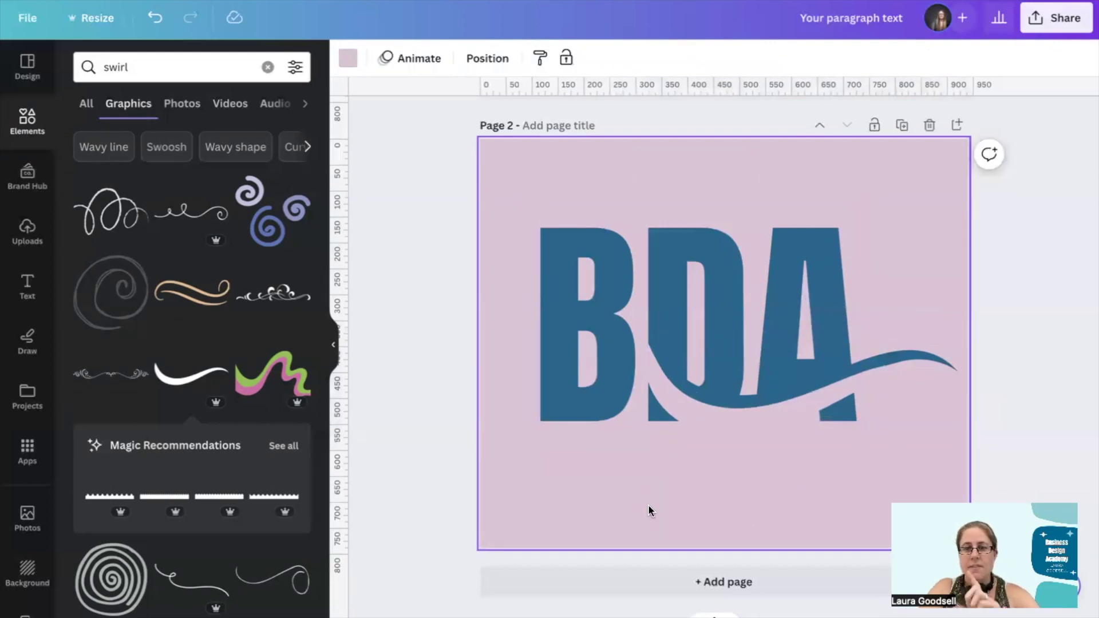